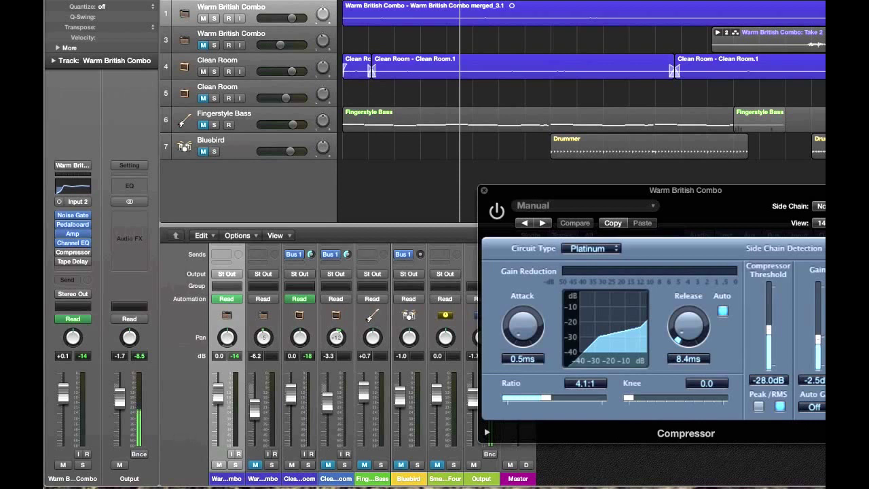
Play the project from the beginning and examine the insert effects on the guitar channels in the mixer
drag(709, 193, 757, 181)
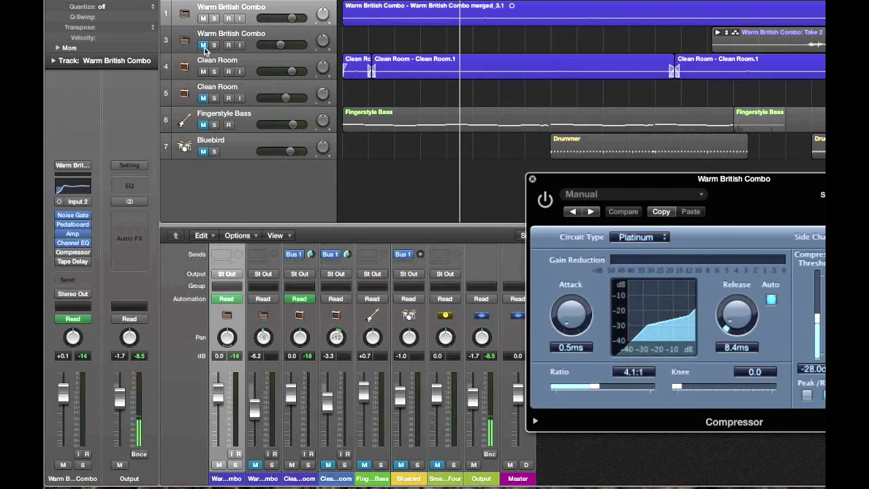
key(Return)
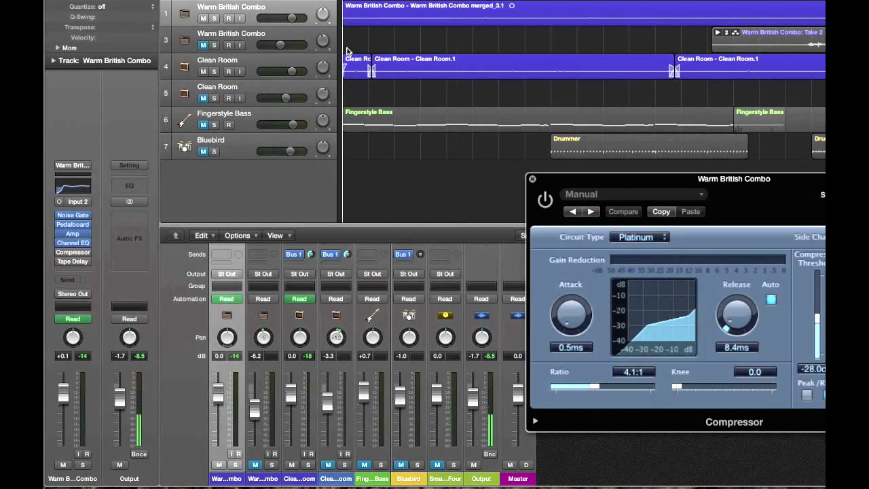
key(space)
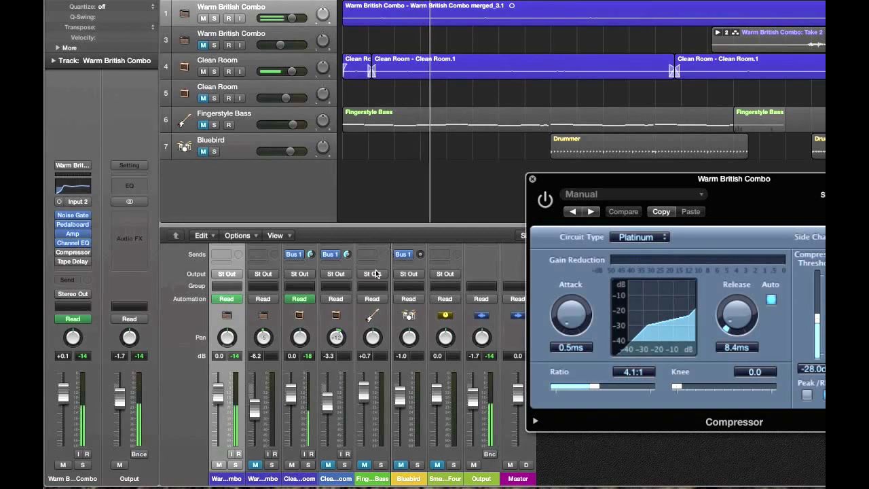
scroll(373, 275, up, 5)
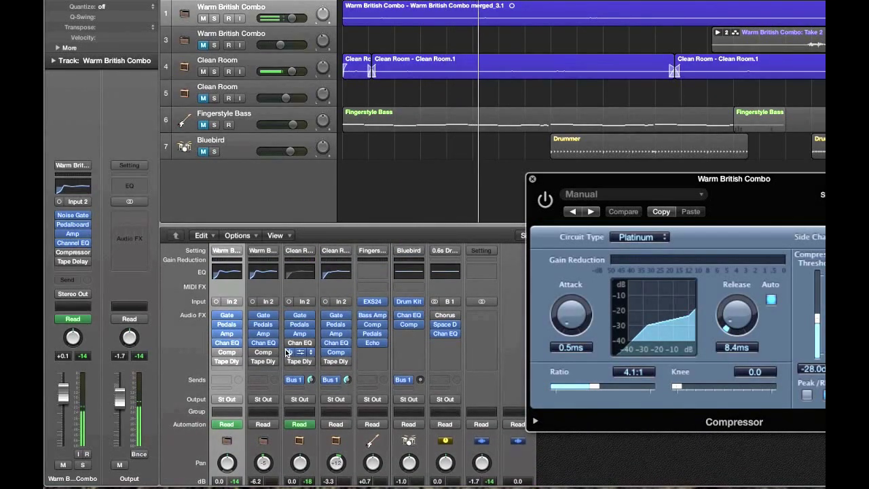
mouse_move(383, 327)
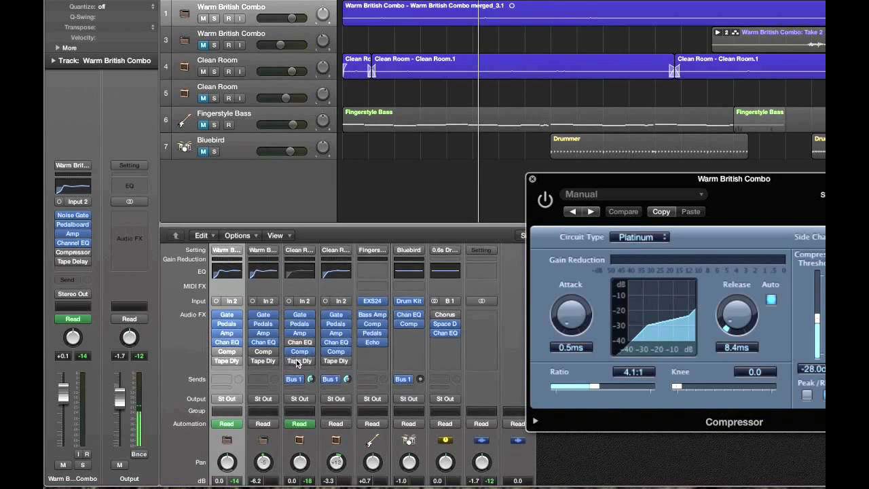
scroll(297, 359, down, 3)
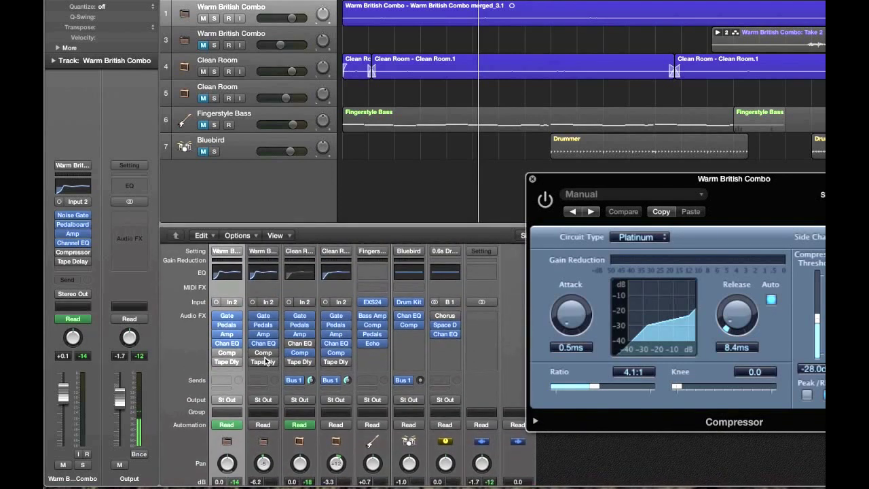
scroll(304, 458, down, 10)
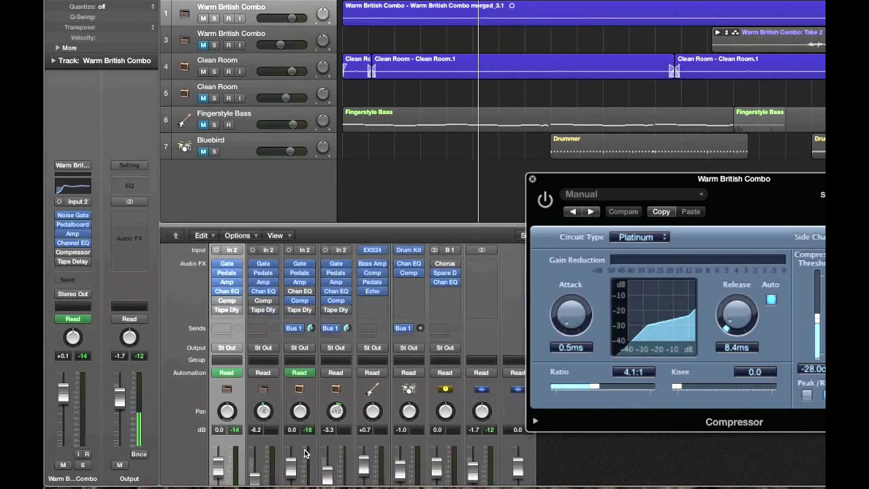
Select the region on the first Warm British Combo track and enlarge its waveform
click(291, 466)
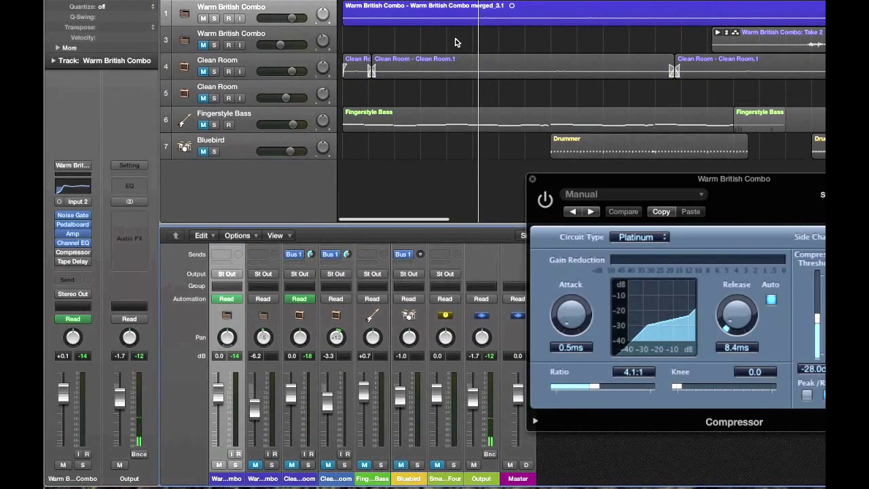
key(z)
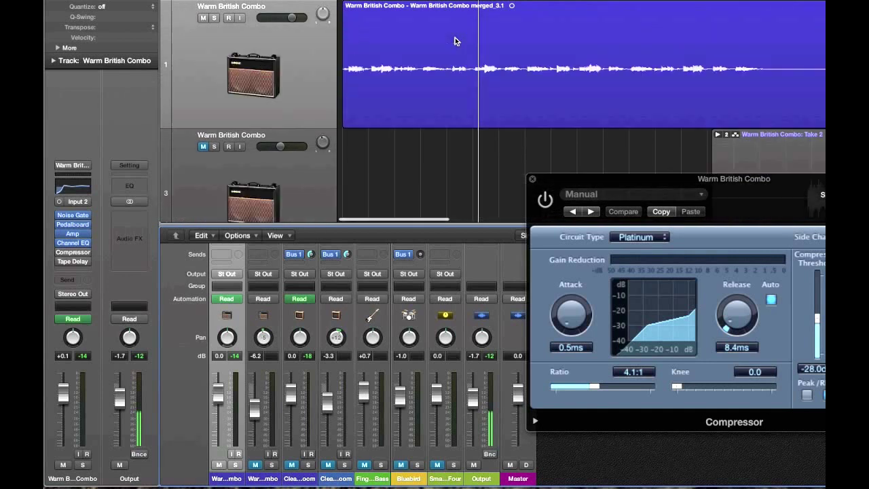
scroll(454, 47, right, 1)
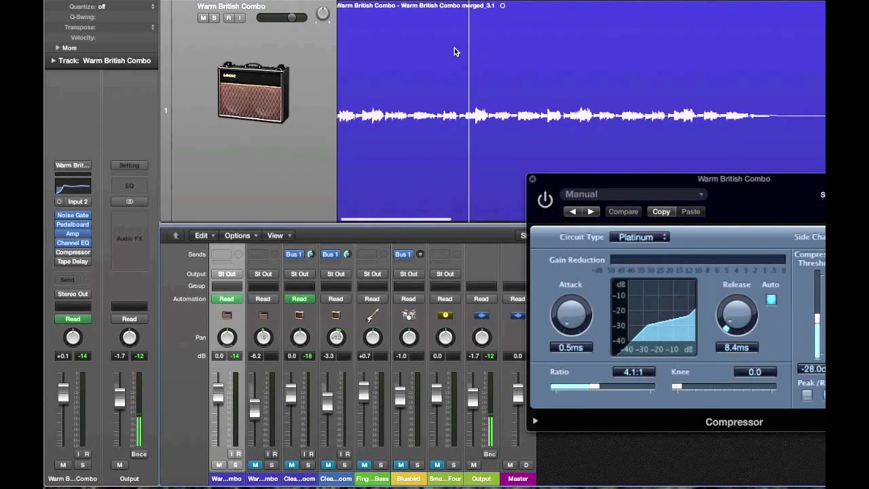
scroll(454, 47, down, 1)
scroll(456, 49, right, 2)
scroll(457, 49, left, 2)
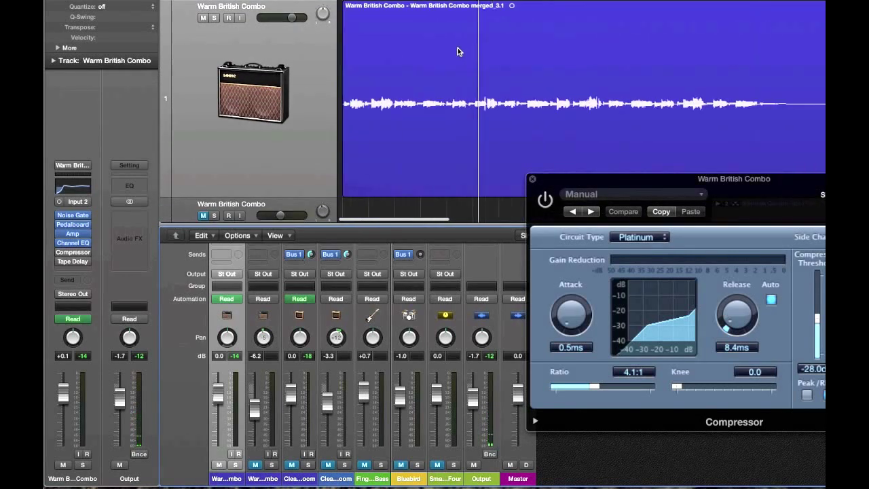
Return the playhead to the start and listen to the first guitar track with its compressor bypassed
click(569, 182)
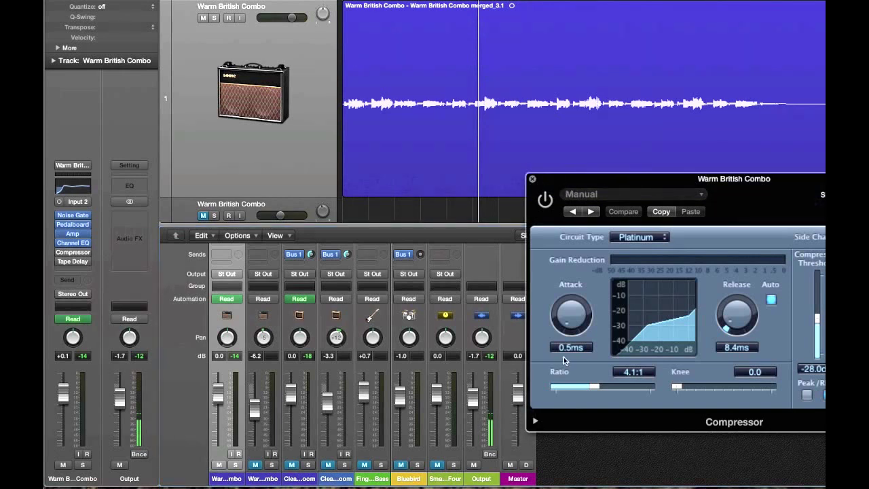
drag(775, 202, 791, 221)
drag(477, 3, 340, 33)
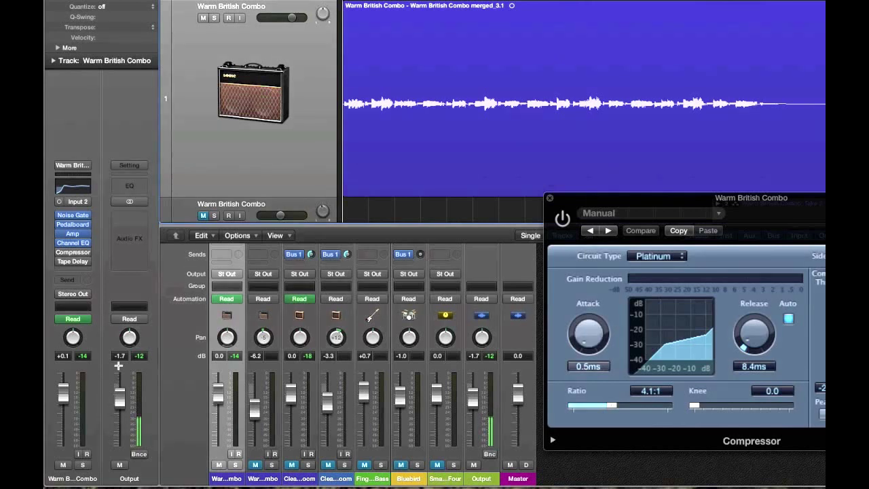
scroll(294, 303, up, 4)
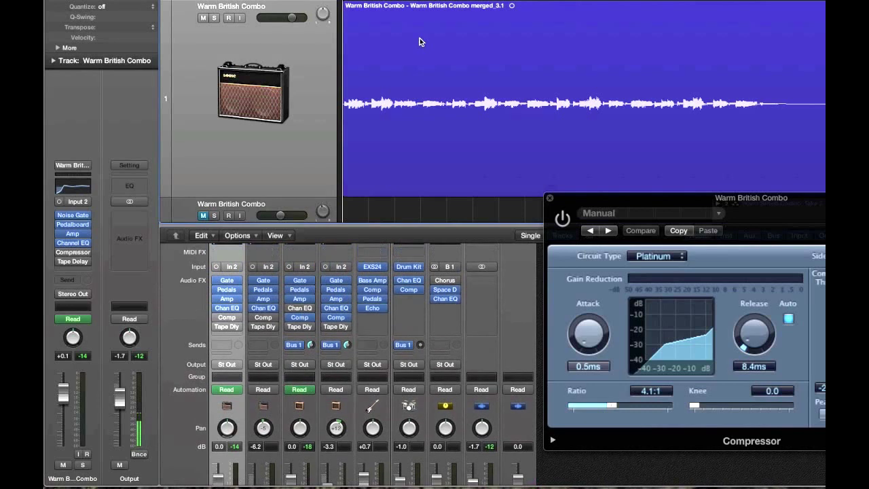
key(space)
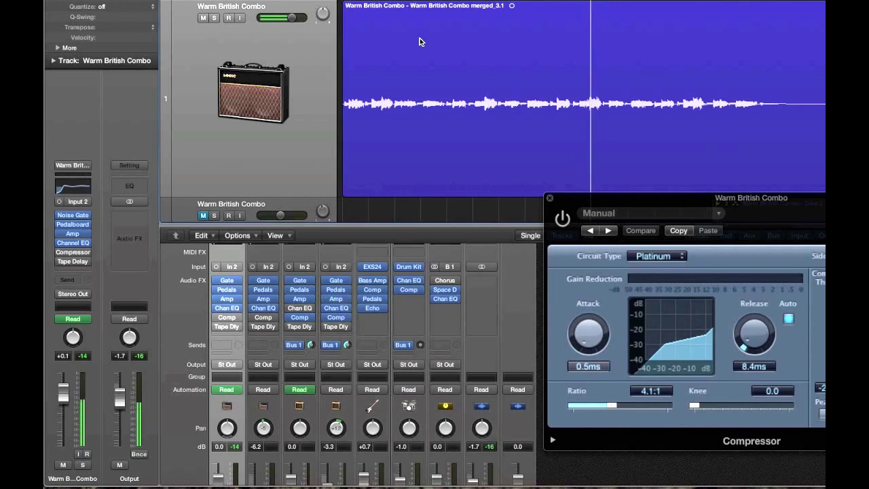
key(space)
key(space)
key(space)
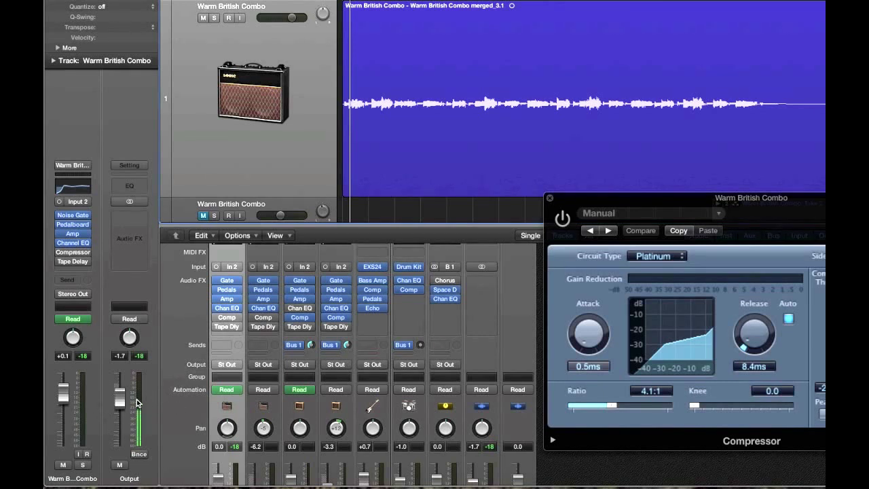
Set the Warm British Combo compressor's attack to 0.0 ms and its release to 9.5 ms
mouse_move(758, 216)
mouse_down()
mouse_move(752, 194)
mouse_move(737, 217)
mouse_move(761, 220)
mouse_up()
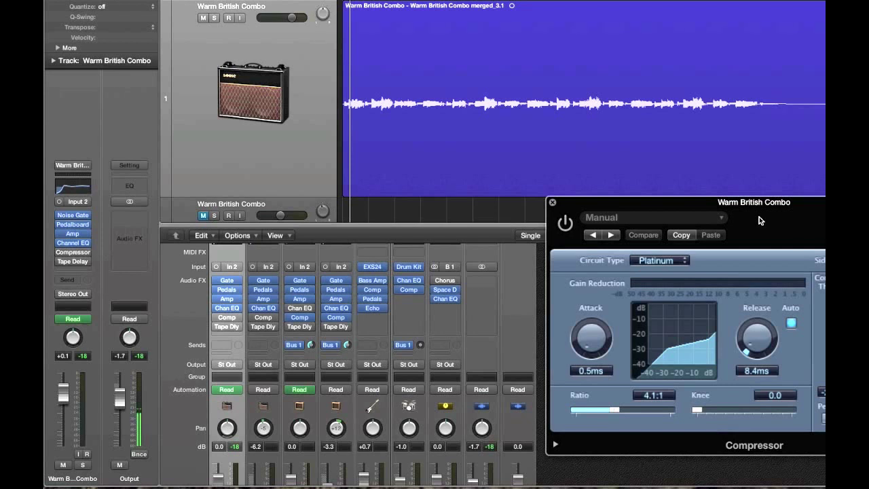
drag(747, 343, 752, 361)
drag(597, 346, 598, 354)
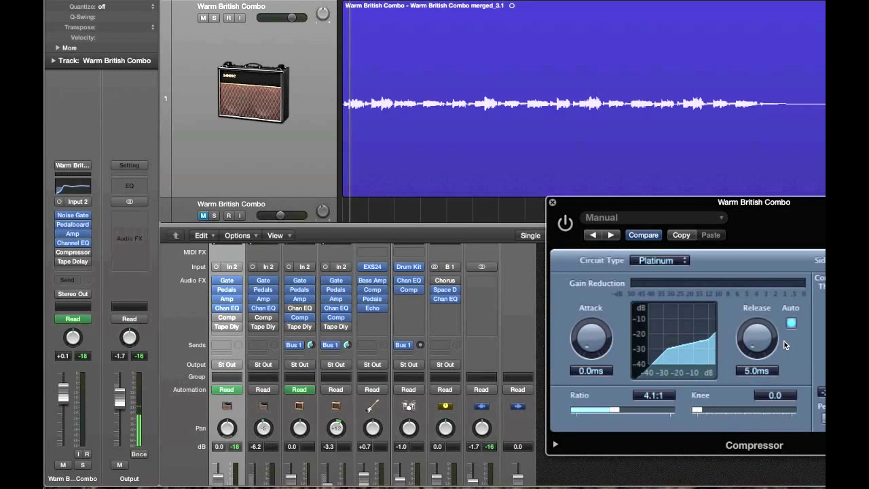
drag(757, 343, 756, 333)
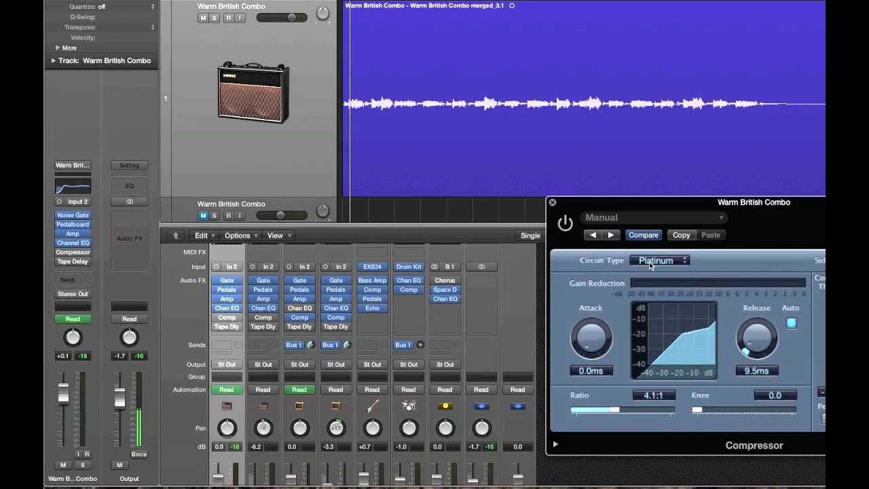
Set the compressor threshold to -25.0 dB and replay the guitar track from the start
drag(749, 207, 738, 194)
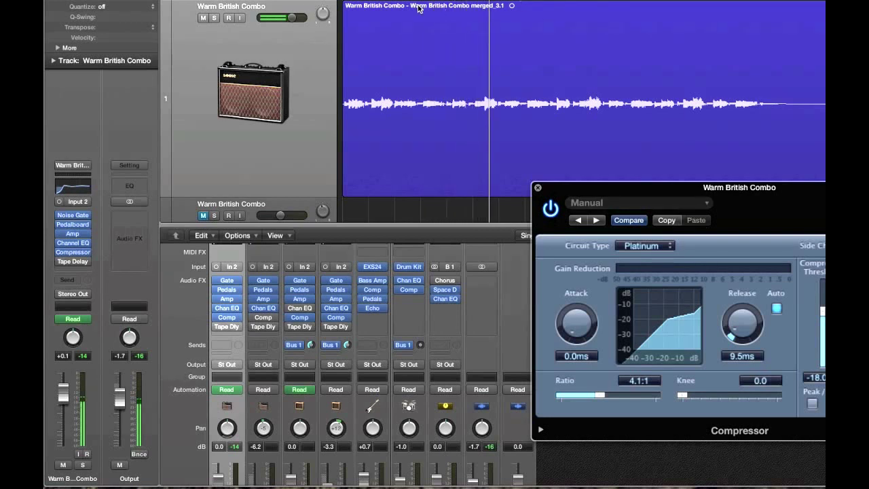
key(space)
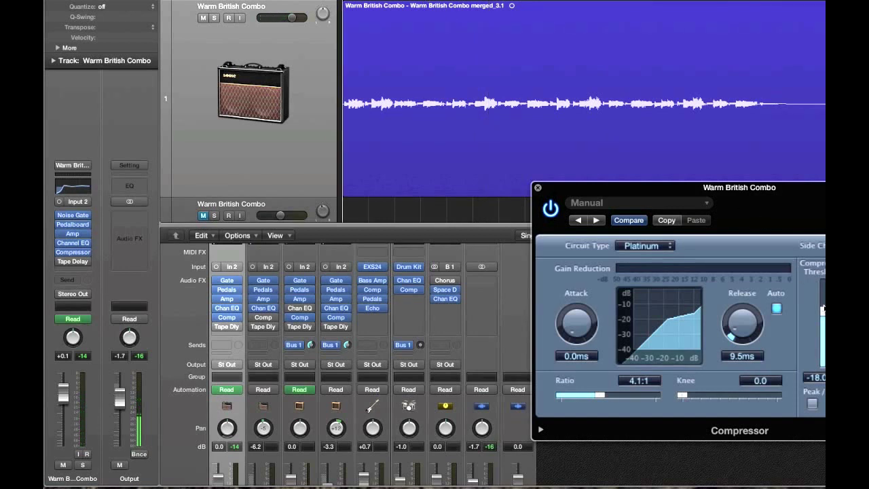
drag(821, 311, 821, 320)
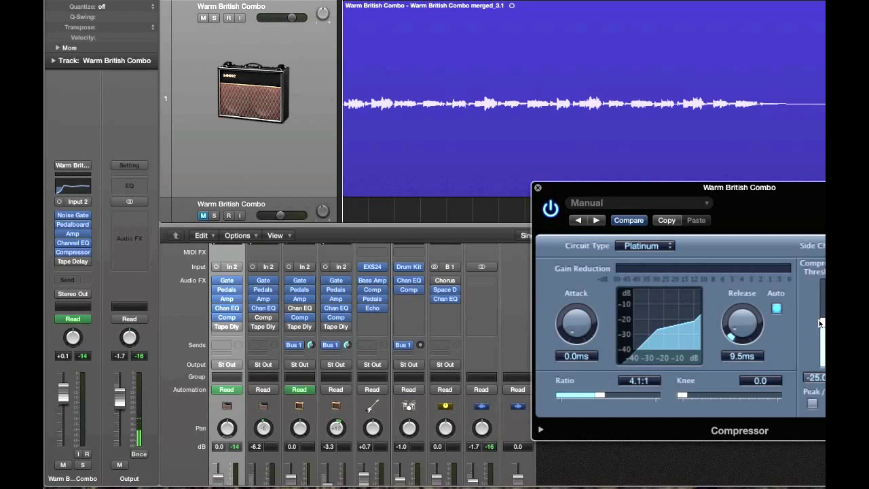
key(space)
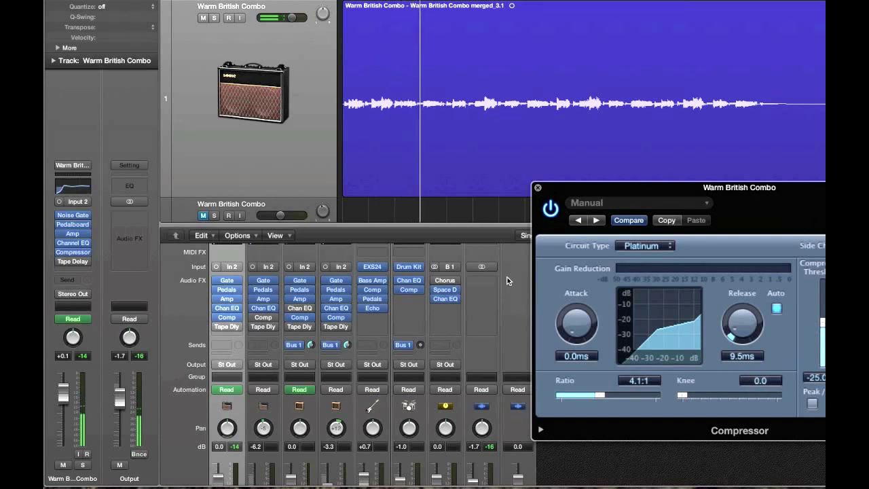
Set the compressor's threshold to -28.0 dB, ratio to 11.0:1 and release to 27.0 ms during playback
click(226, 317)
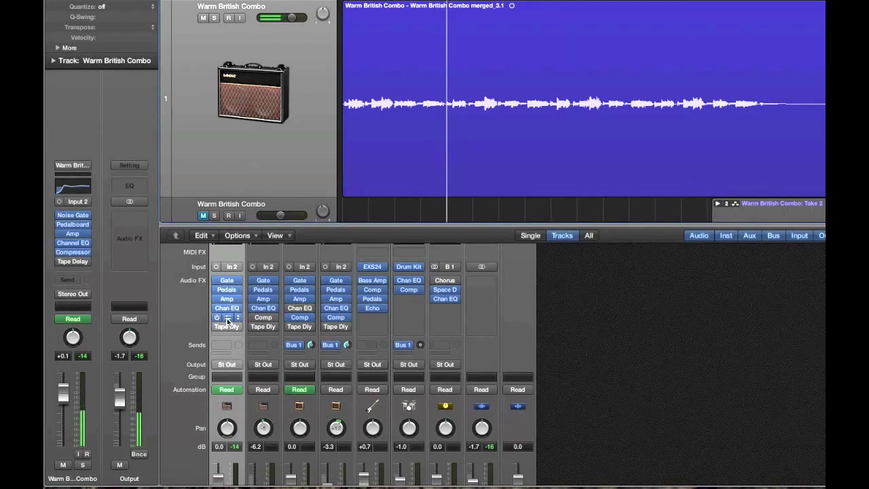
click(227, 317)
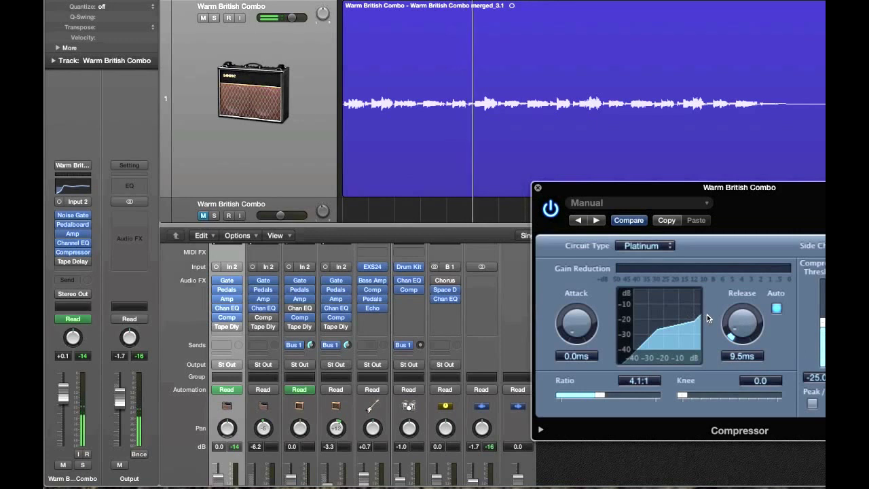
drag(820, 323, 821, 324)
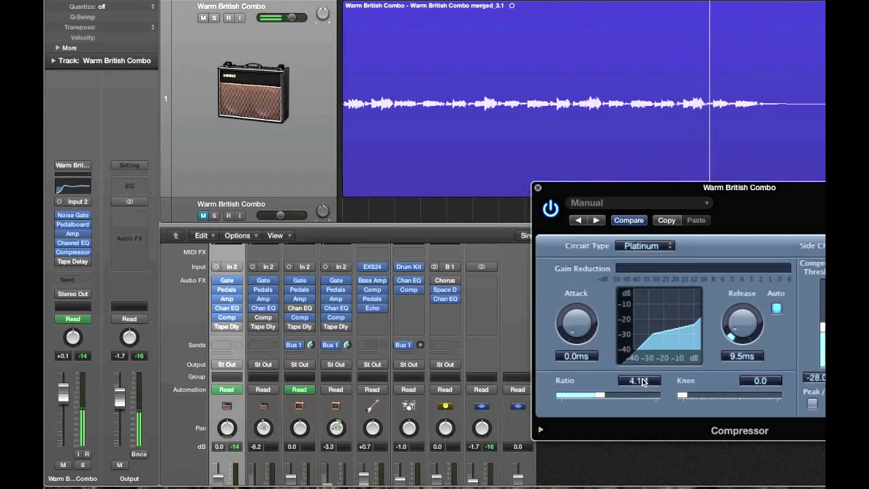
drag(600, 394, 629, 395)
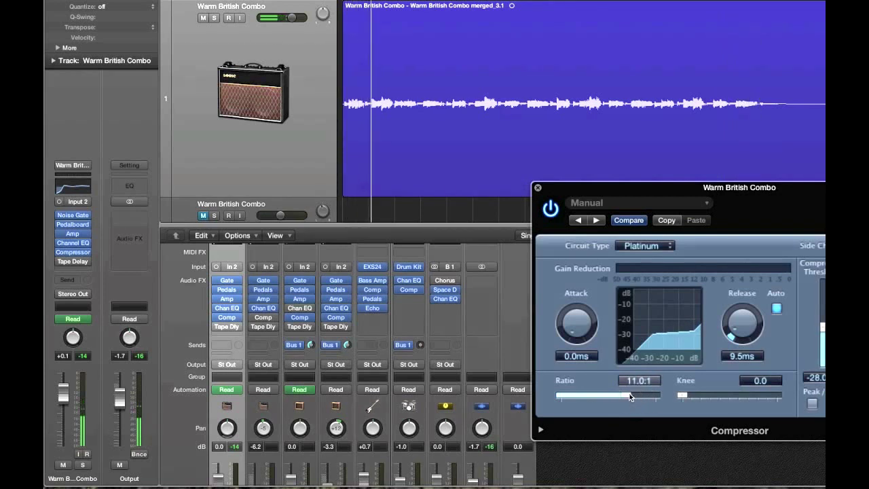
drag(728, 334, 735, 311)
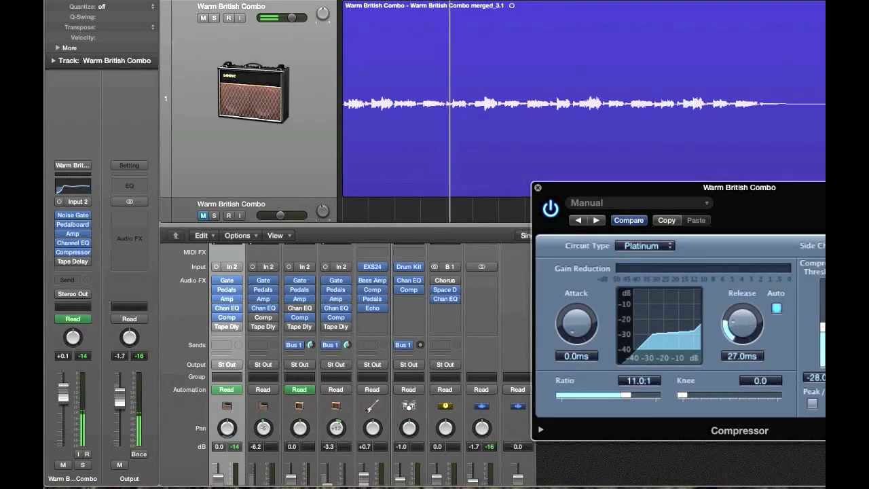
Bypass the compressor and re-enable it during playback to compare the guitar with and without compression
click(550, 209)
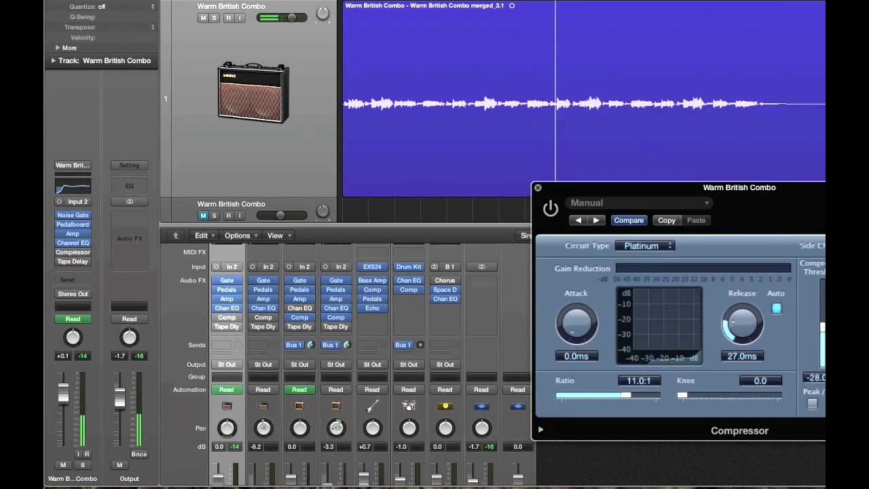
click(550, 208)
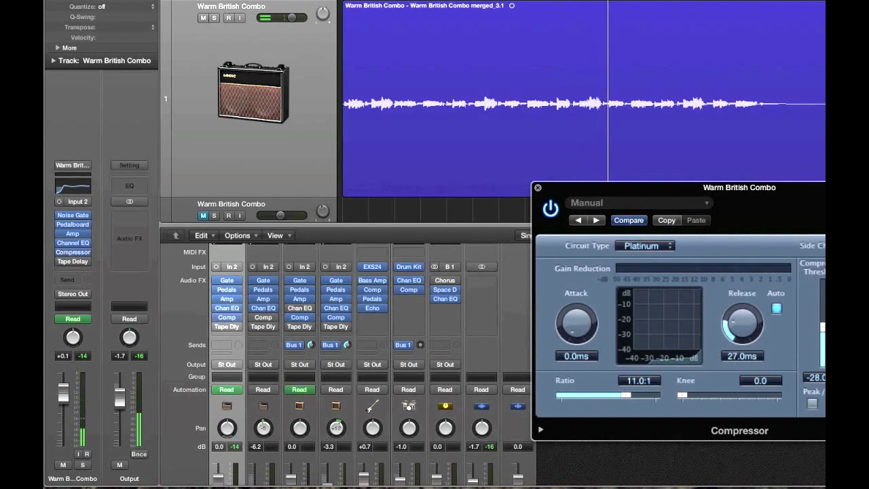